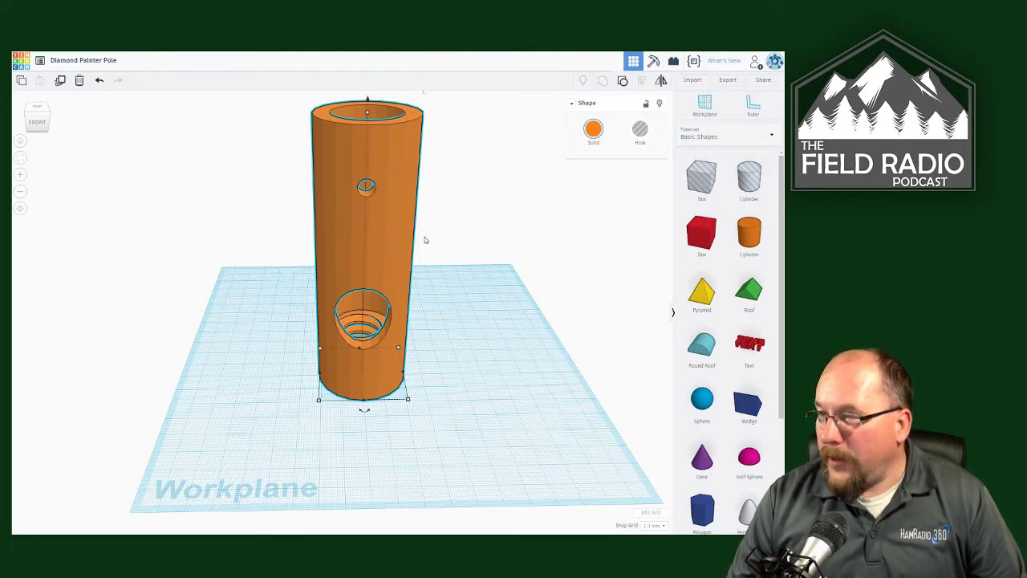
Step: Examine the pole adapter's open upper bore, small side hole and the threads inside the larger side opening
{"action": "right_click_drag", "start_coordinate": [422, 236], "coordinate": [388, 239]}
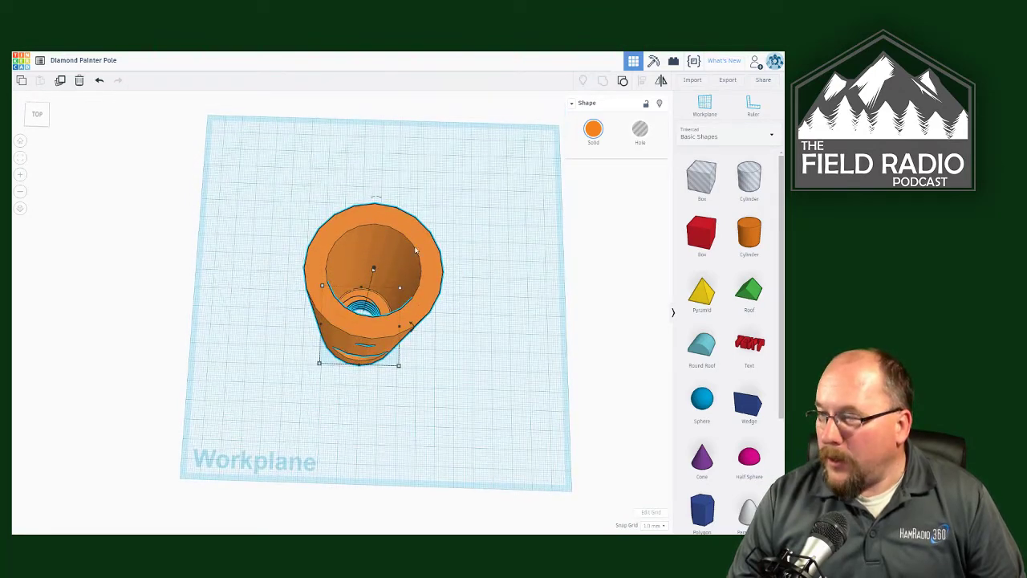
{"action": "right_click_drag", "start_coordinate": [417, 345], "coordinate": [362, 207]}
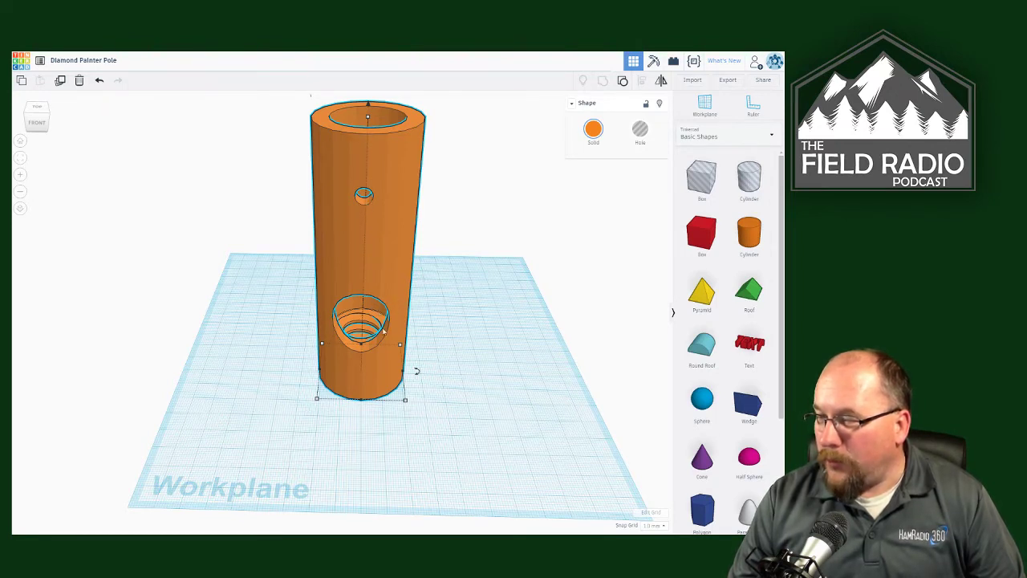
{"action": "right_click_drag", "start_coordinate": [387, 339], "coordinate": [369, 366]}
{"action": "scroll", "coordinate": [369, 366], "scroll_direction": "up", "scroll_amount": 6}
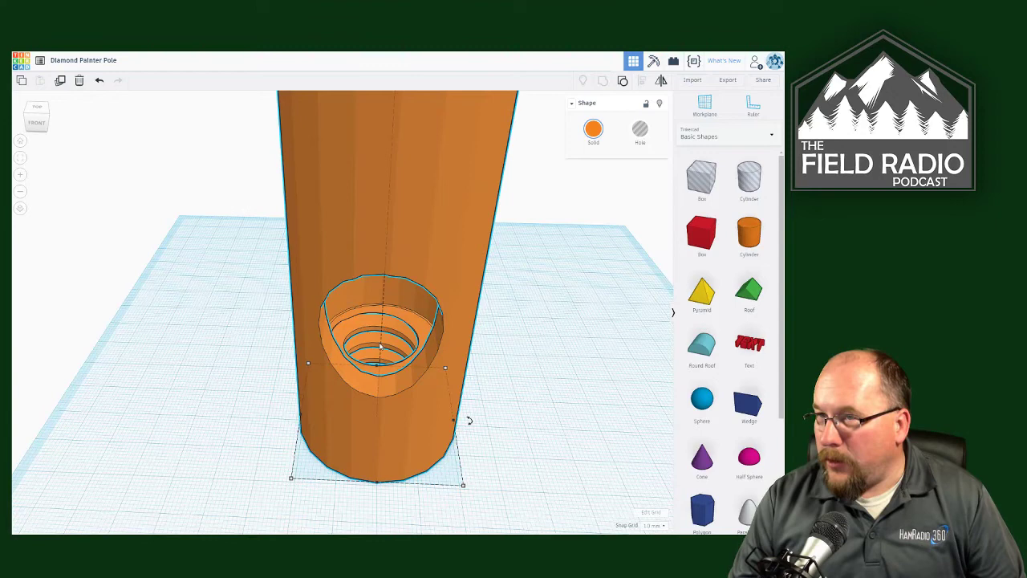
{"action": "scroll", "coordinate": [381, 345], "scroll_direction": "down", "scroll_amount": 3}
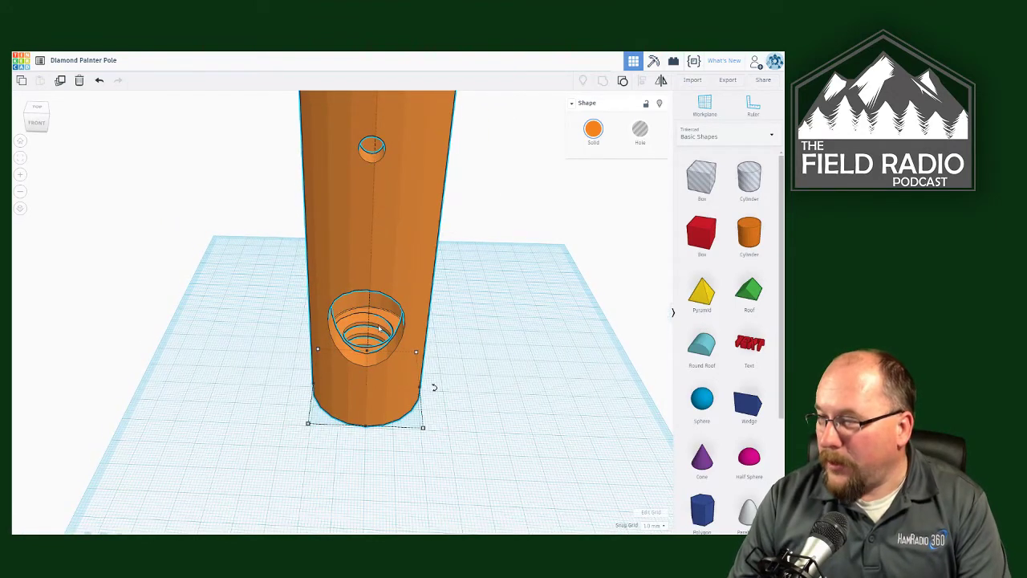
{"action": "scroll", "coordinate": [437, 337], "scroll_direction": "down", "scroll_amount": 2}
{"action": "scroll", "coordinate": [425, 353], "scroll_direction": "down", "scroll_amount": 2}
{"action": "mouse_move", "coordinate": [407, 373]}
{"action": "right_mouse_down"}
{"action": "mouse_move", "coordinate": [399, 390]}
{"action": "mouse_move", "coordinate": [403, 380]}
{"action": "right_mouse_up"}
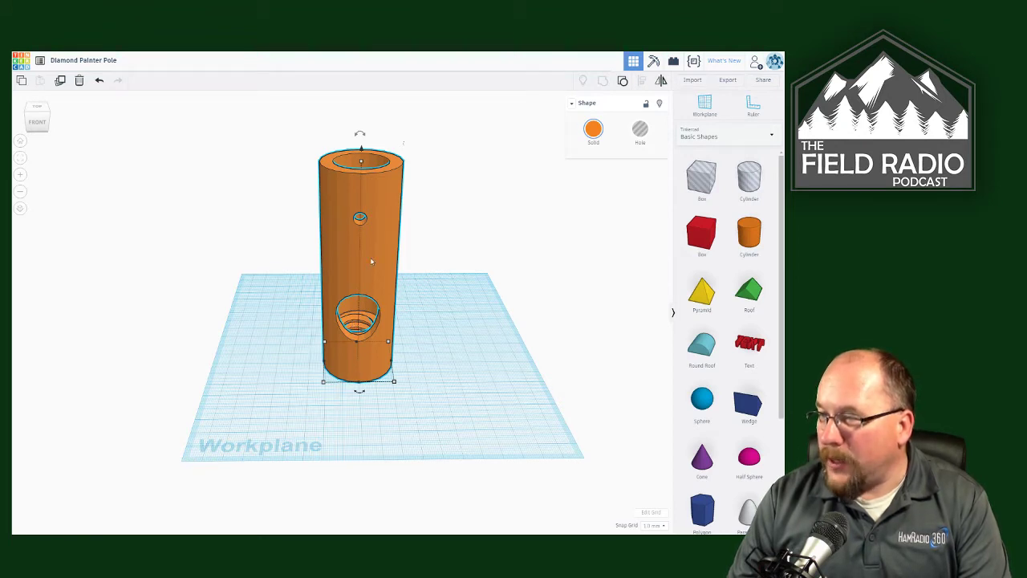
Step: Ungroup the pole adapter and move the tall tube off its threaded base
{"action": "left_click", "coordinate": [623, 84]}
{"action": "left_click_drag", "start_coordinate": [356, 281], "coordinate": [484, 288]}
Step: Ungroup the short threaded base, move its outer ring away and select the threaded insert
{"action": "left_click", "coordinate": [369, 329]}
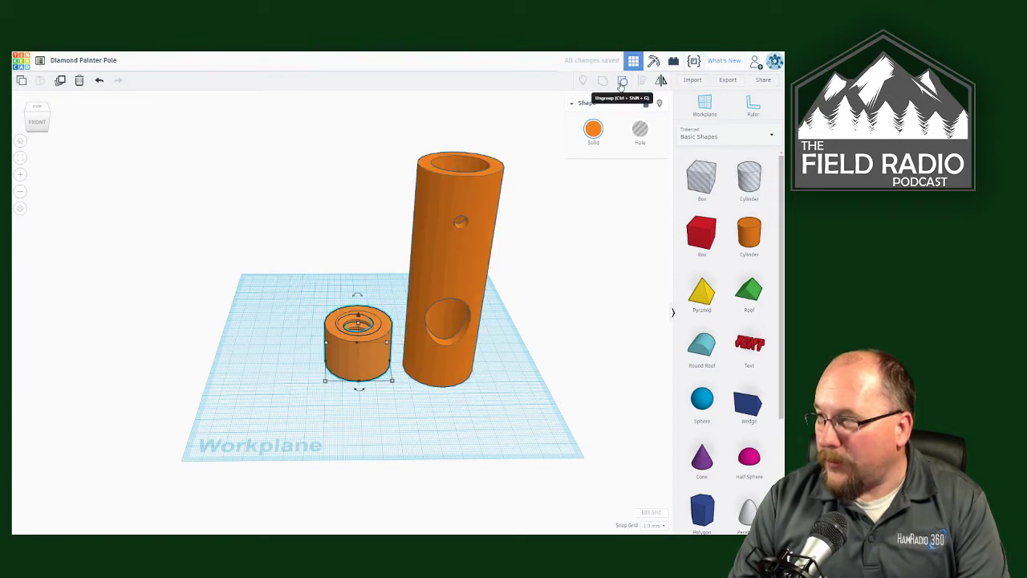
{"action": "left_click", "coordinate": [622, 84]}
{"action": "left_click", "coordinate": [392, 336]}
{"action": "left_click_drag", "start_coordinate": [367, 353], "coordinate": [300, 353]}
{"action": "left_click", "coordinate": [360, 351]}
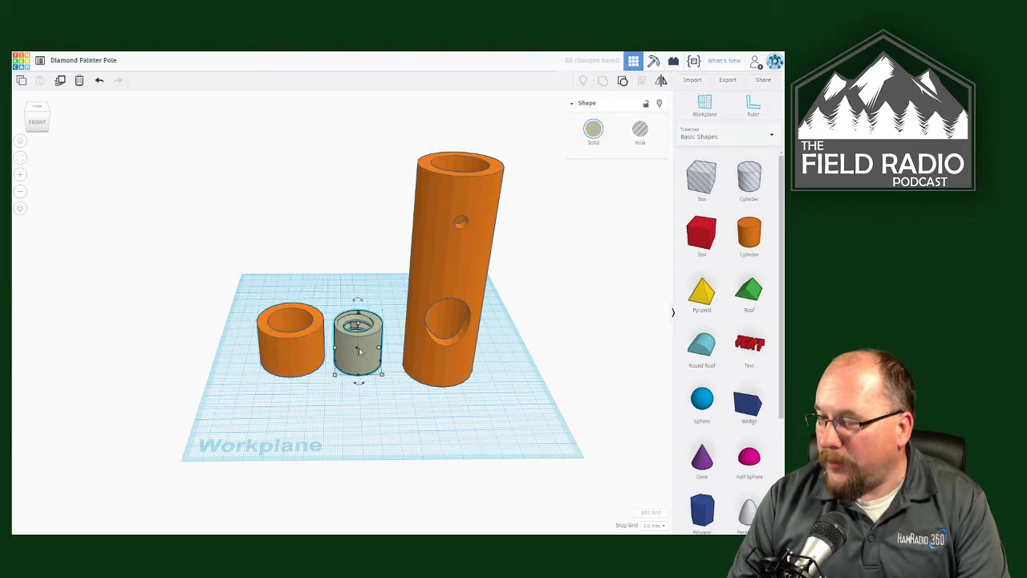
Step: Move the orange outer ring back over the threaded insert and nudge it until the two are centred
{"action": "mouse_move", "coordinate": [360, 351]}
{"action": "right_mouse_down"}
{"action": "mouse_move", "coordinate": [358, 319]}
{"action": "mouse_move", "coordinate": [354, 366]}
{"action": "right_mouse_up"}
{"action": "left_click_drag", "start_coordinate": [295, 341], "coordinate": [363, 343]}
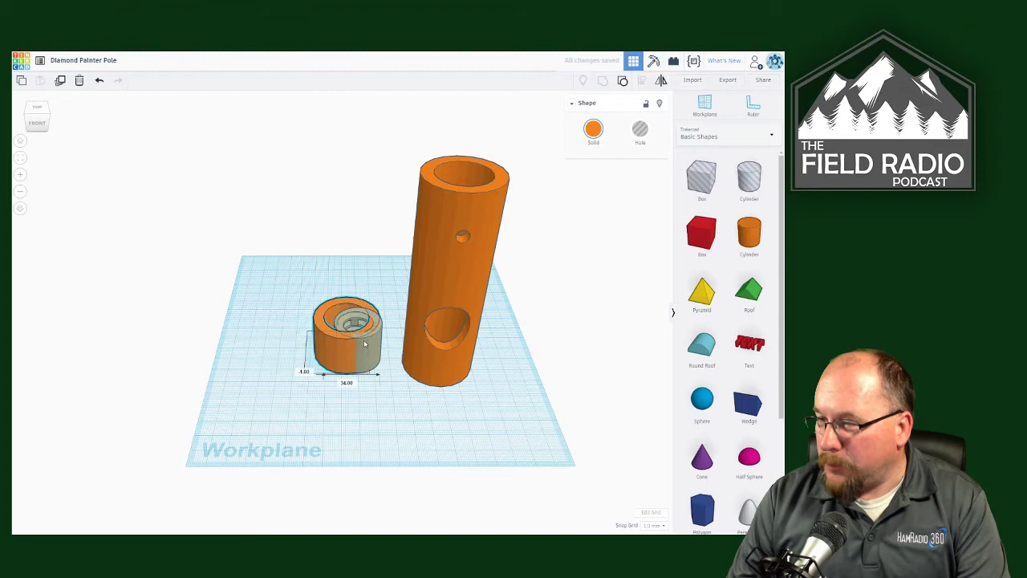
{"action": "key", "text": "Right"}
{"action": "key", "text": "Right"}
{"action": "key", "text": "Right"}
{"action": "key", "text": "Right"}
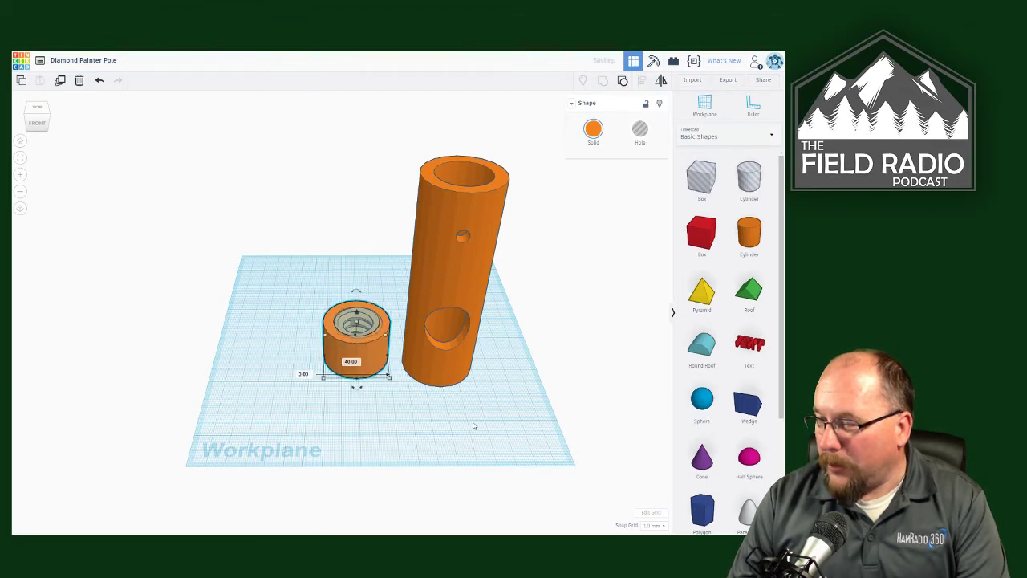
Step: Ungroup the tall tube into its solid and hole cylinders and select the large side-hole cylinder
{"action": "left_click", "coordinate": [442, 355]}
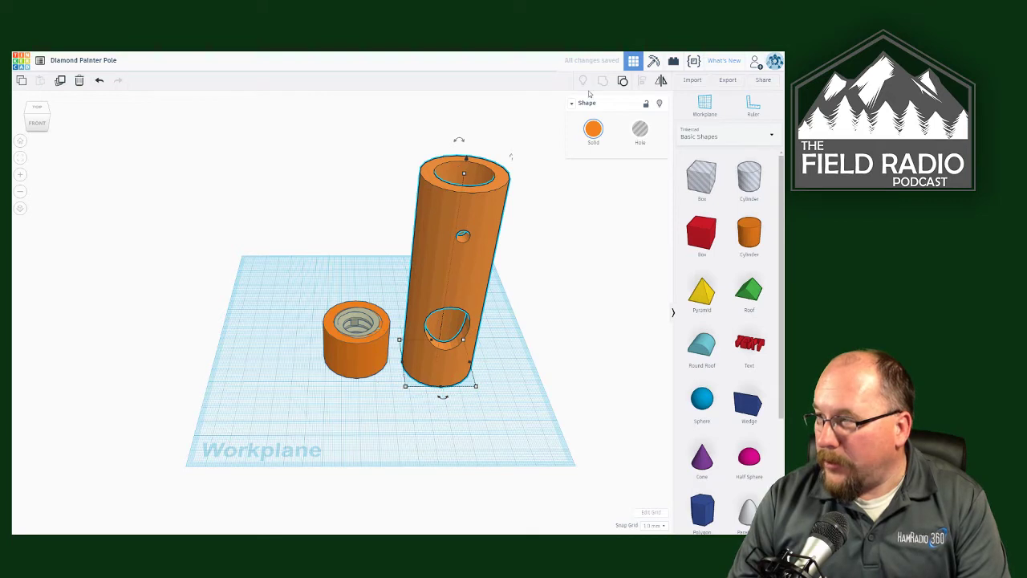
{"action": "left_click", "coordinate": [623, 84]}
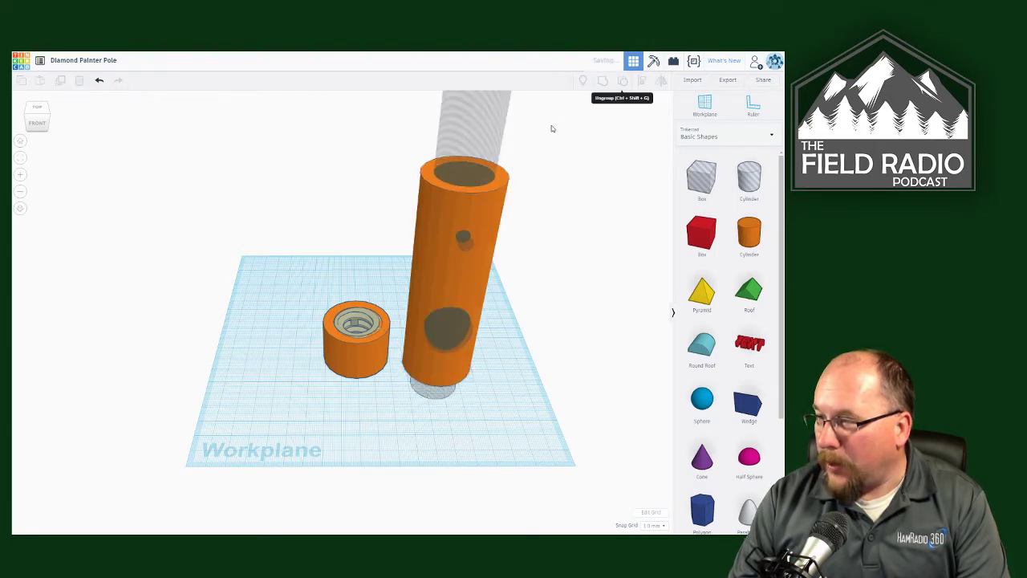
{"action": "left_click", "coordinate": [441, 337]}
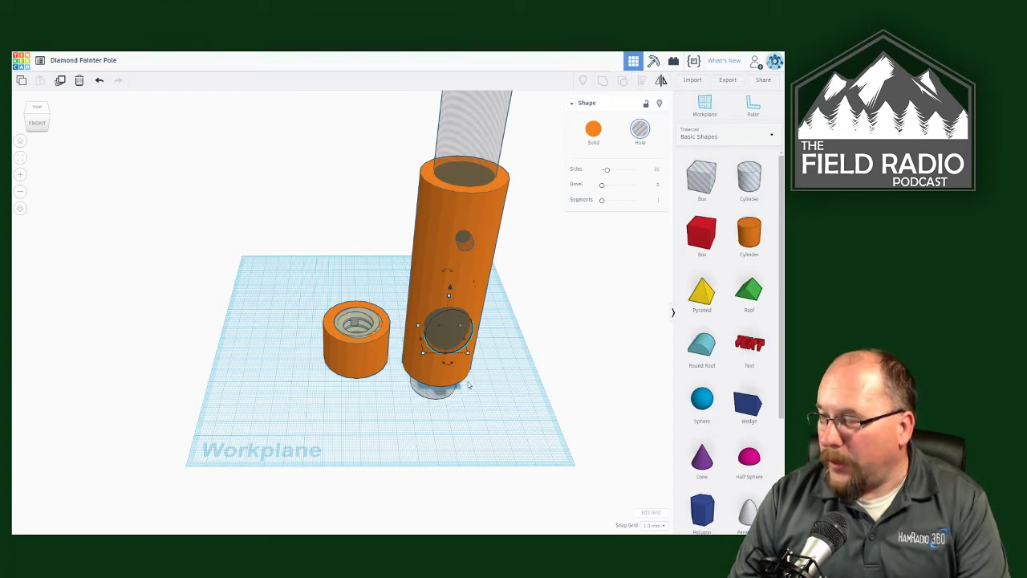
Step: Undo the ungrouping and part moves to restore the tube and threaded base as a single adapter
{"action": "left_click", "coordinate": [100, 82]}
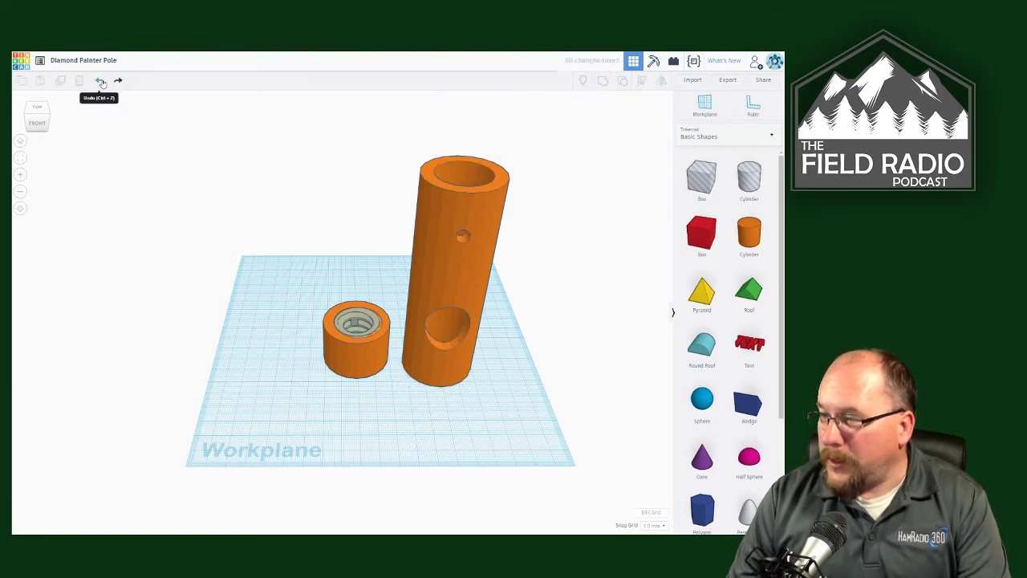
{"action": "left_click", "coordinate": [100, 82]}
{"action": "left_click", "coordinate": [101, 82]}
{"action": "left_click", "coordinate": [100, 82]}
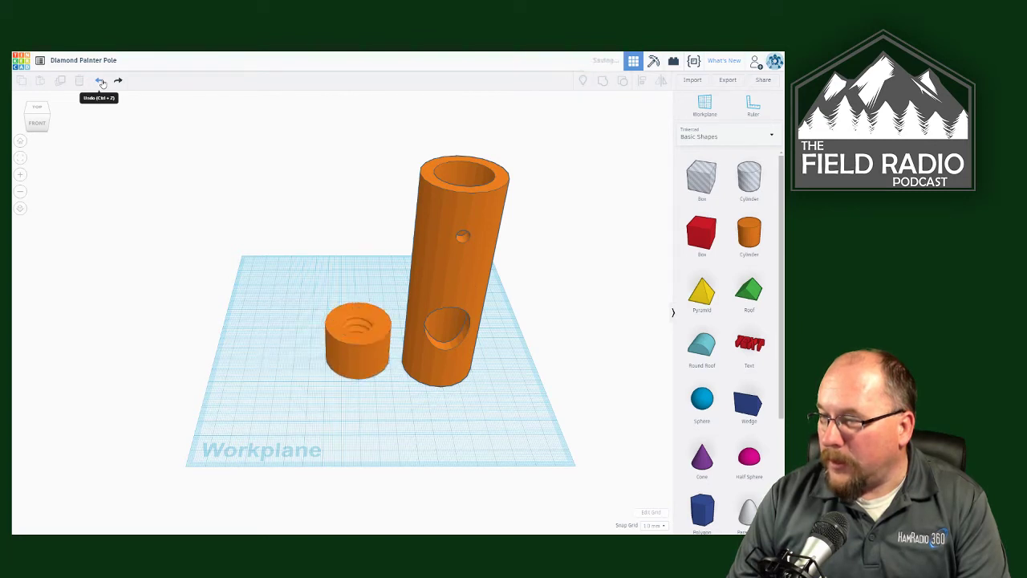
{"action": "left_click", "coordinate": [100, 82]}
{"action": "left_click", "coordinate": [100, 81]}
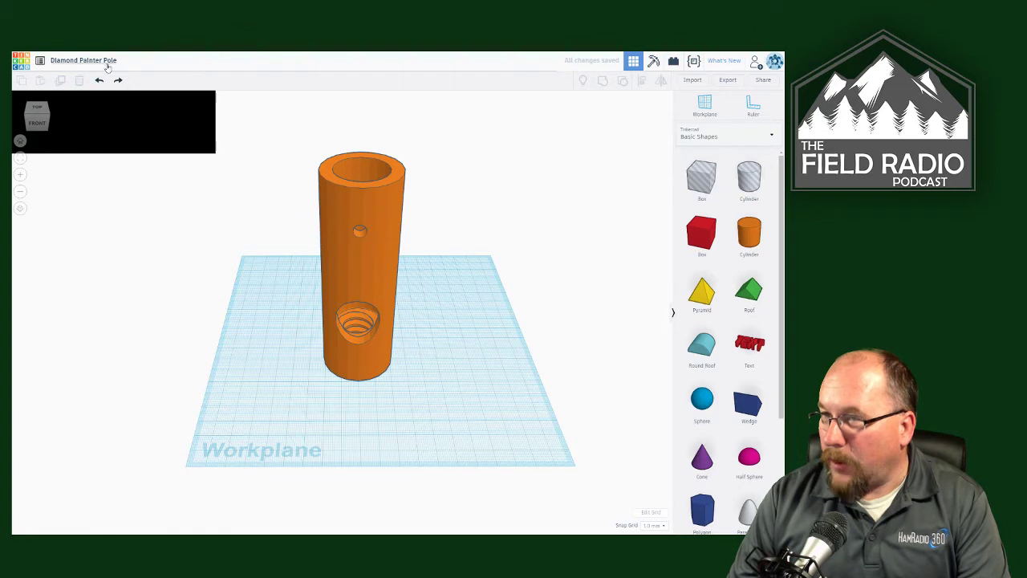
Step: Undo the earlier repositioning of the whole adapter on the workplane
{"action": "left_click", "coordinate": [99, 80]}
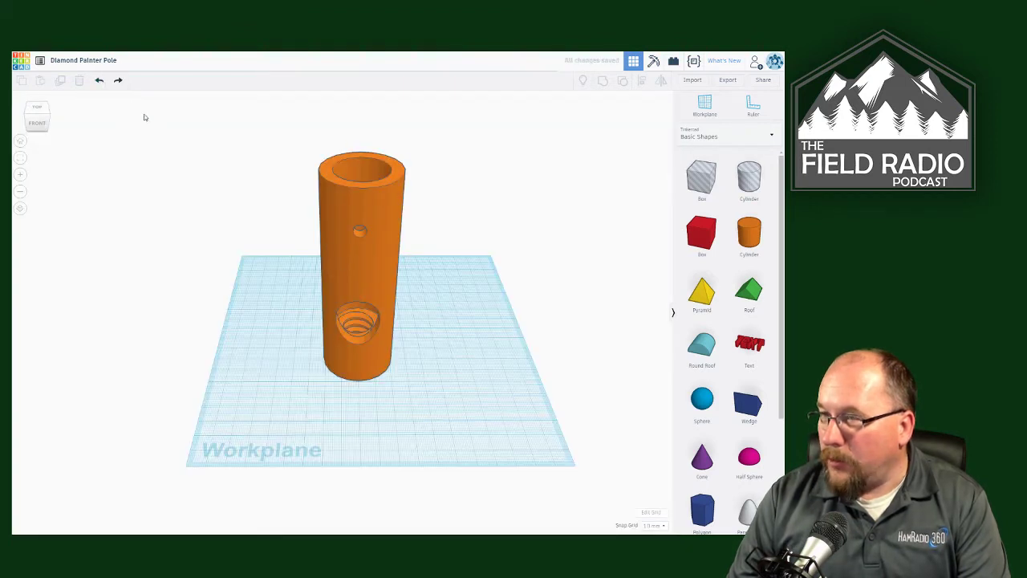
{"action": "left_click", "coordinate": [100, 82]}
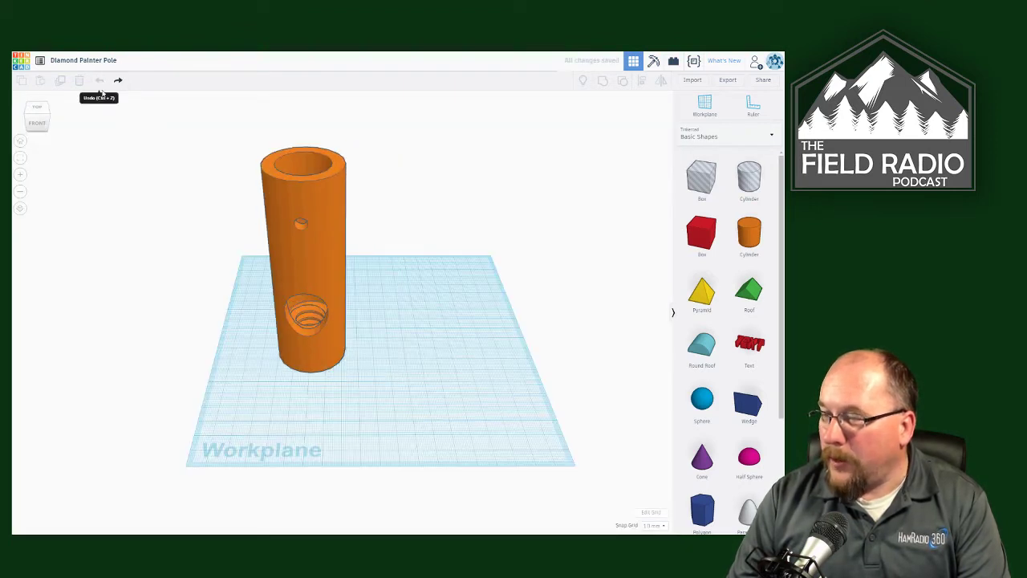
{"action": "right_click_drag", "start_coordinate": [359, 325], "coordinate": [367, 298]}
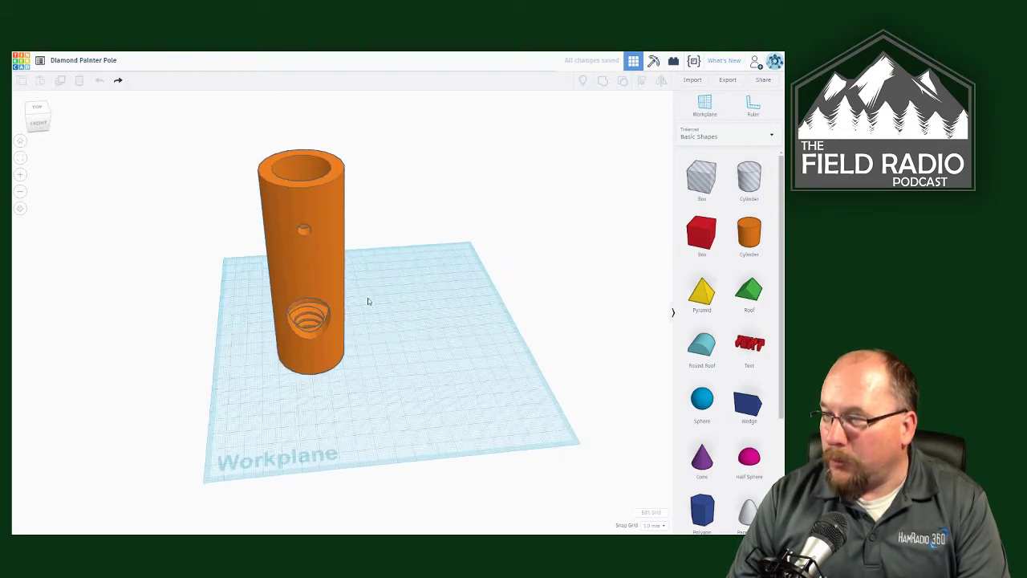